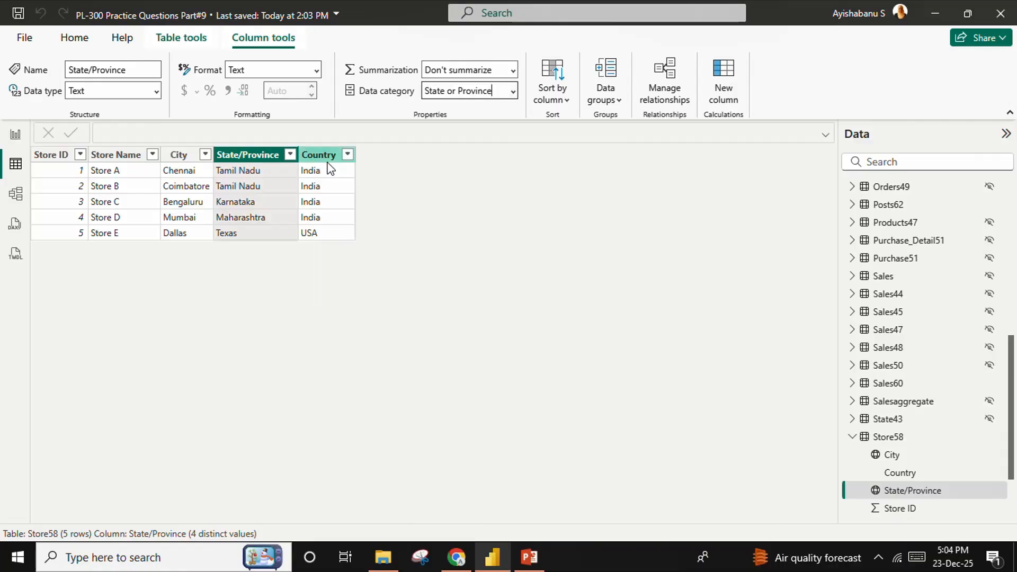
- Assign the matching geographic data category to the Country column of Store58, and switch to the report view
left_click(324, 158)
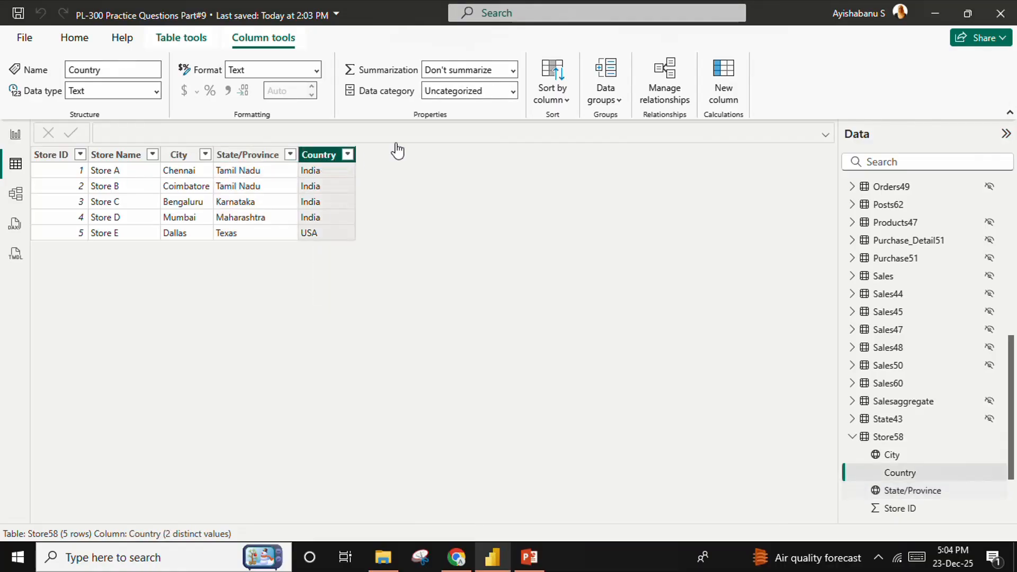
left_click(512, 91)
left_click(448, 199)
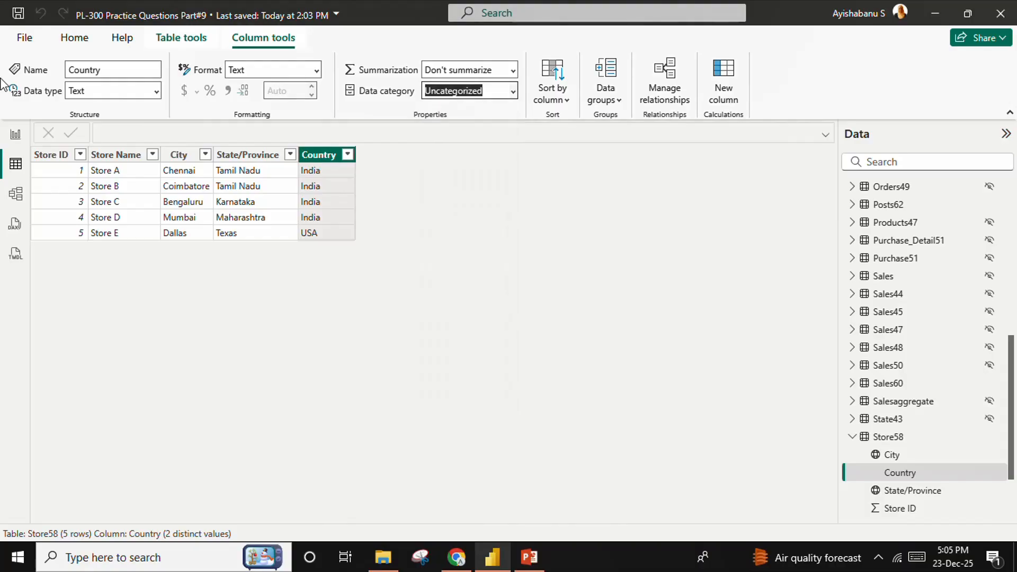
left_click(20, 139)
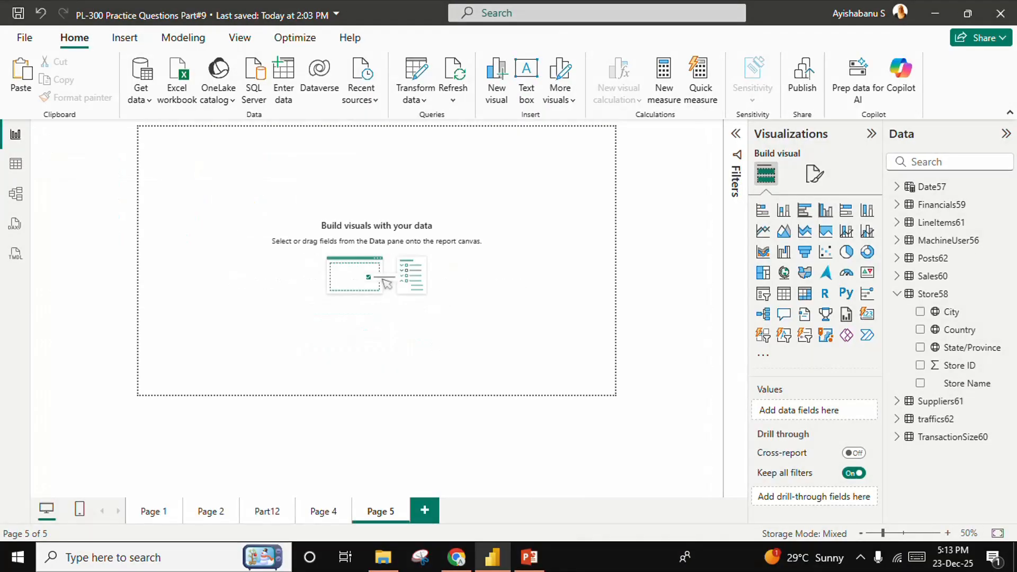
- Add a map visual filling most of Page 5, with City, Country and State/Province from Store58 as its location fields
left_click(784, 274)
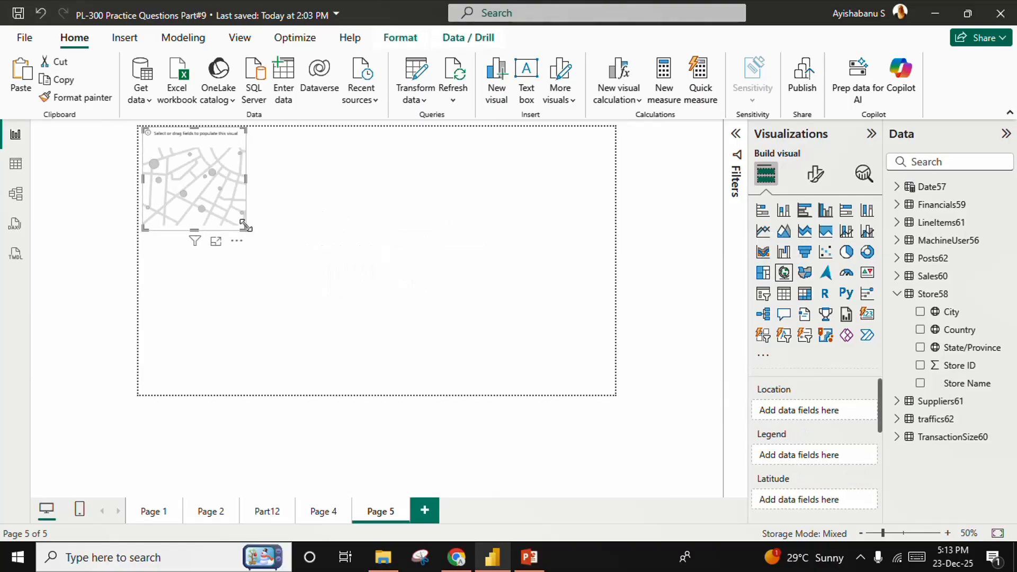
left_click_drag(246, 230, 613, 386)
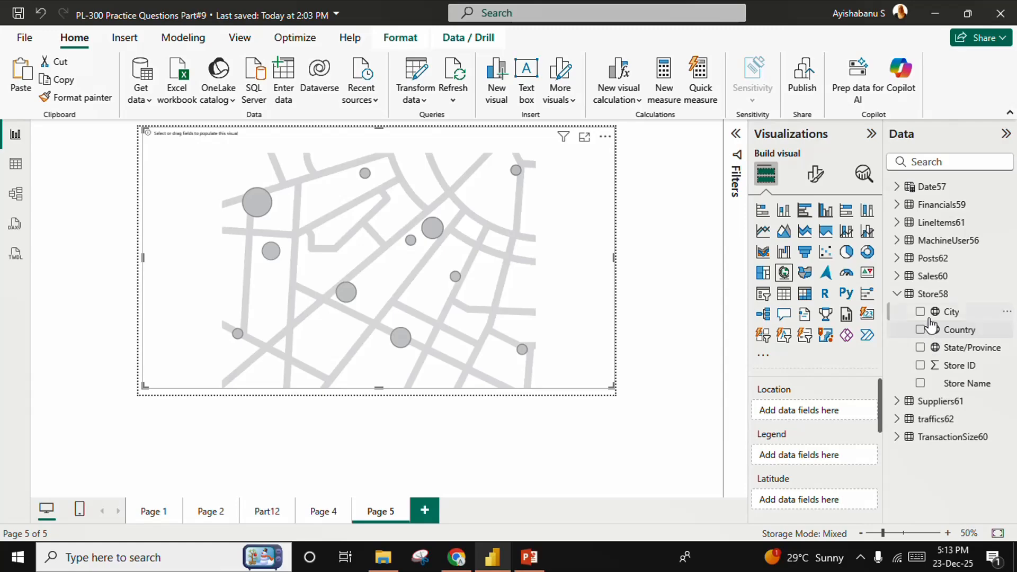
left_click_drag(934, 312, 818, 414)
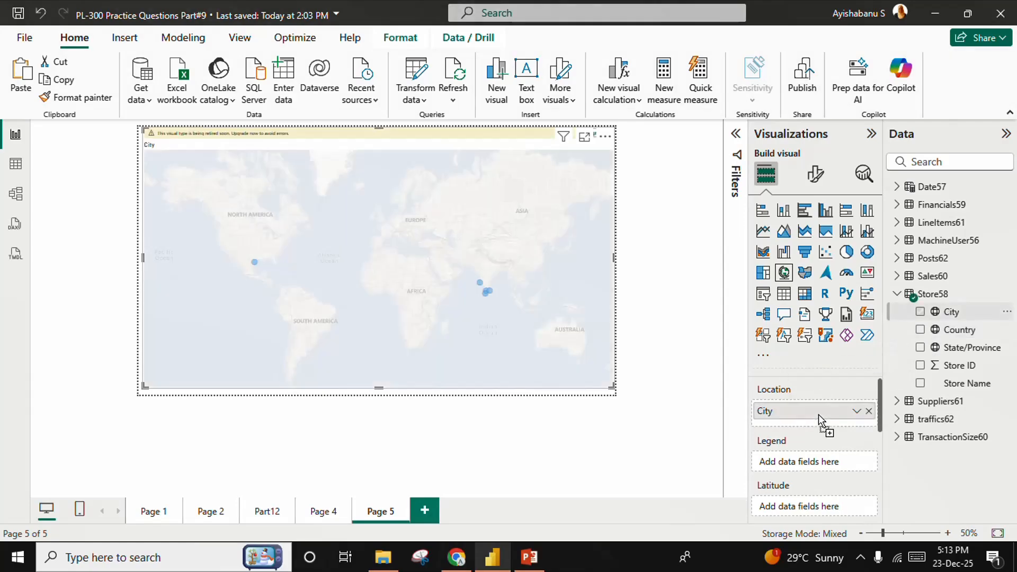
left_click_drag(951, 332, 829, 420)
left_click_drag(954, 349, 807, 434)
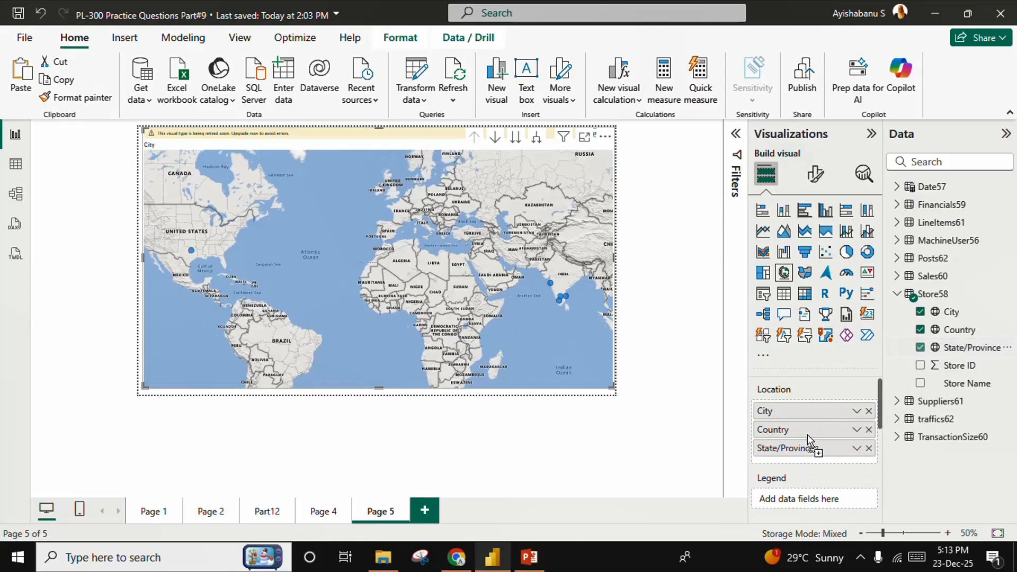
- Turn on drill mode for the map and drill down on the Mumbai point through Country to the State/Province level
left_click(494, 138)
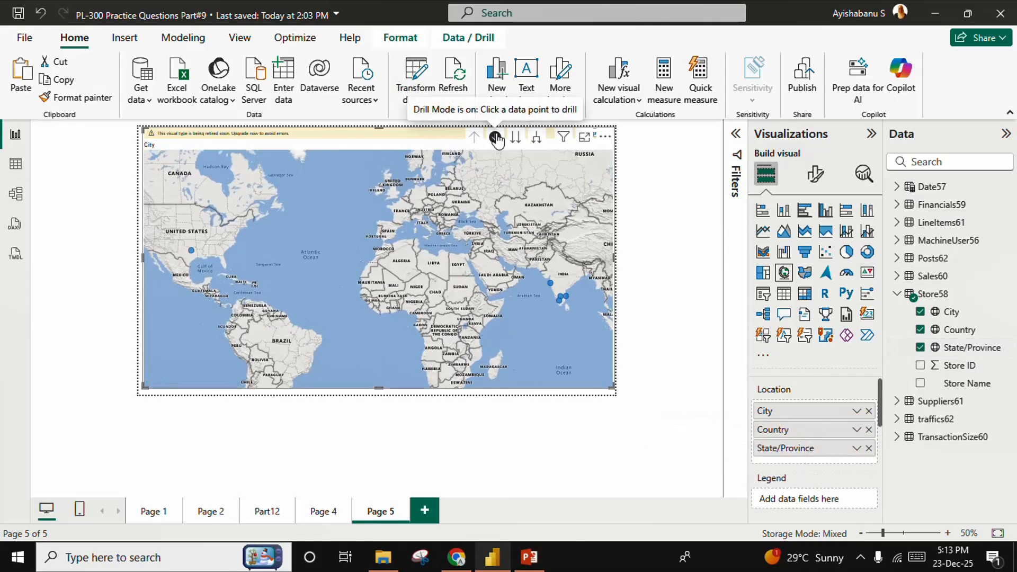
mouse_move(550, 286)
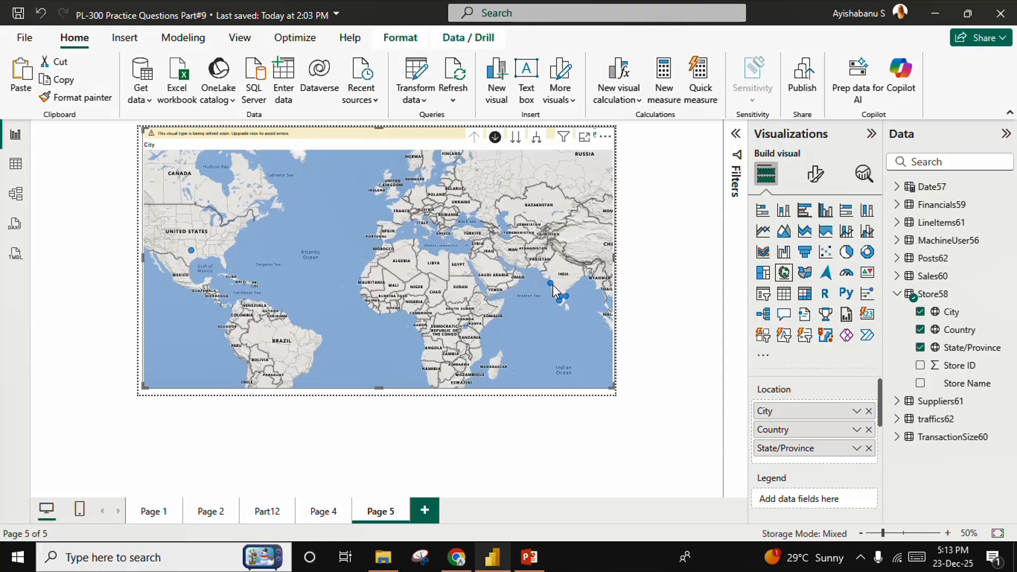
left_click(551, 284)
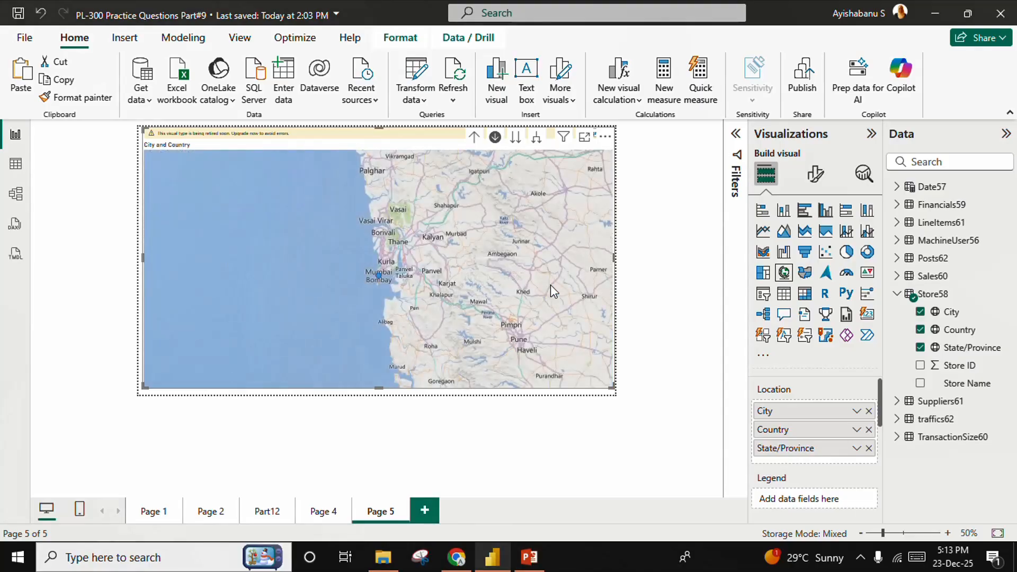
mouse_move(378, 276)
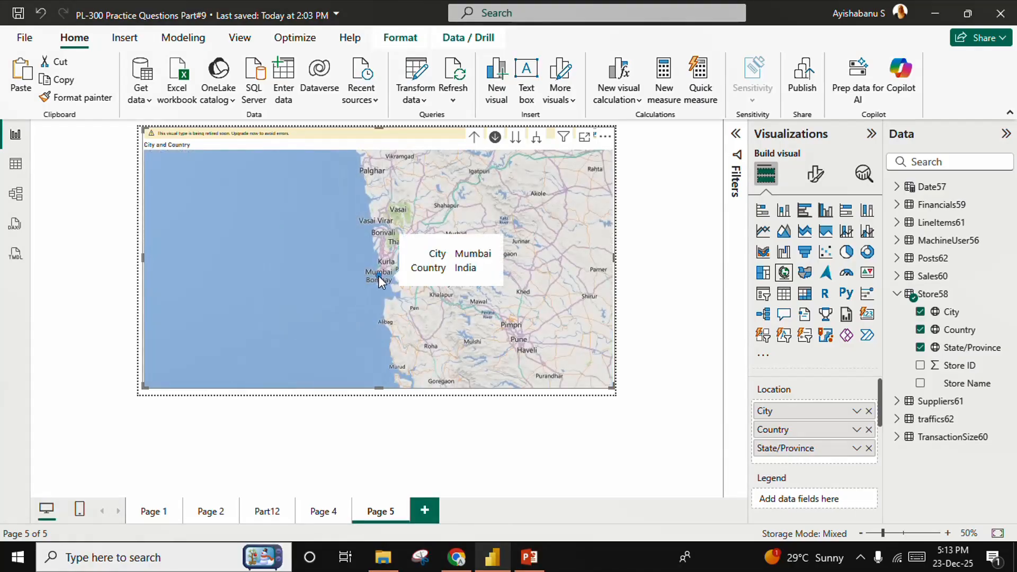
left_click(378, 275)
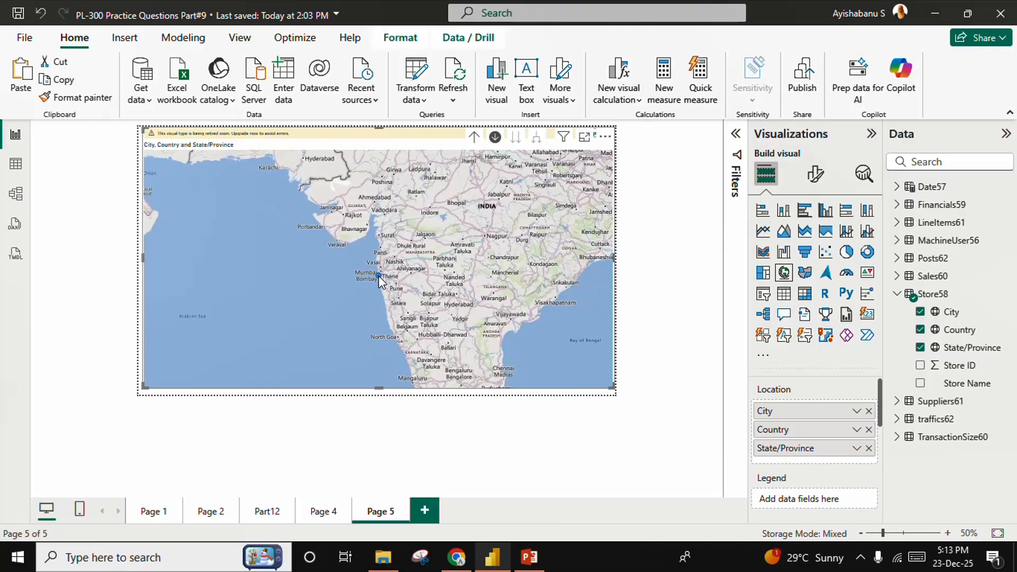
scroll(378, 275, "down", 1, "ctrl")
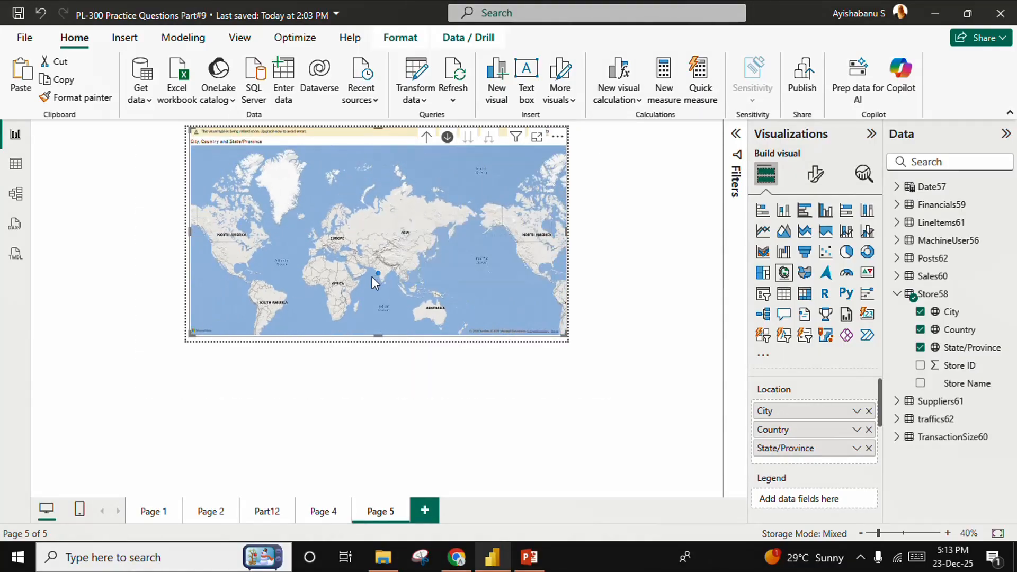
mouse_move(377, 273)
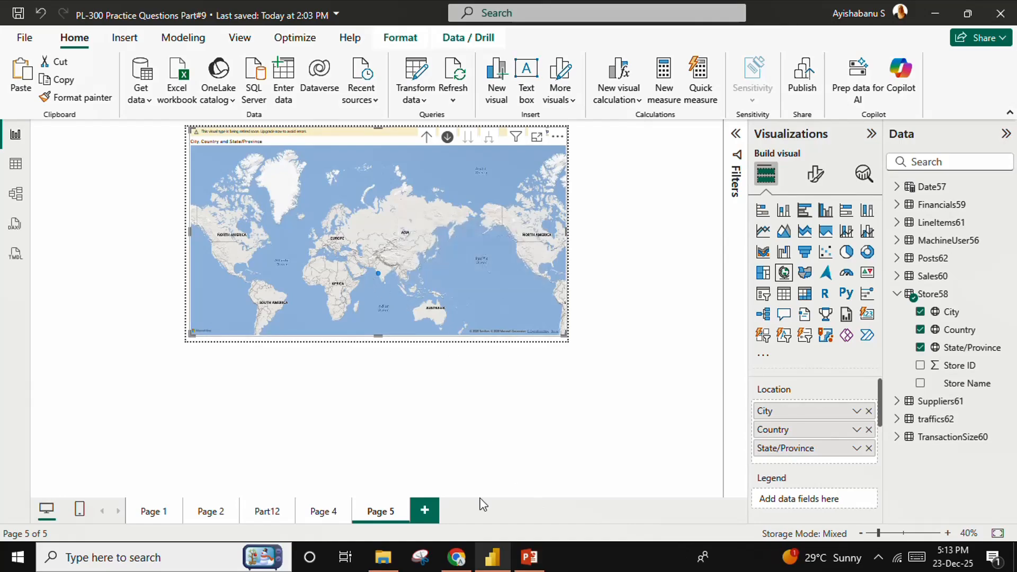
- Read question #59 in the PowerPoint slide show and compare it with the Financials59 fields and tables in Power BI Desktop
left_click(533, 559)
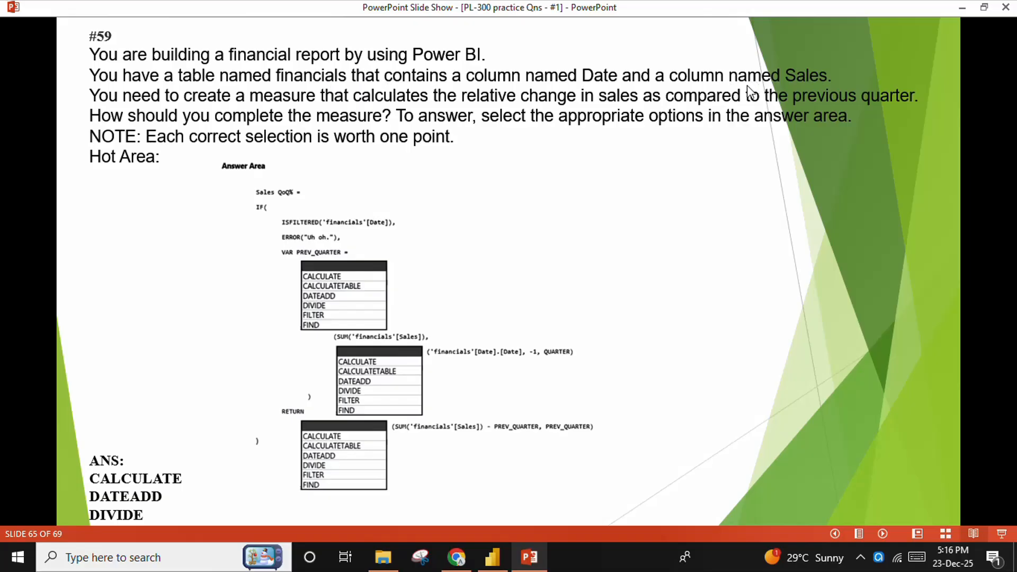
left_click(490, 564)
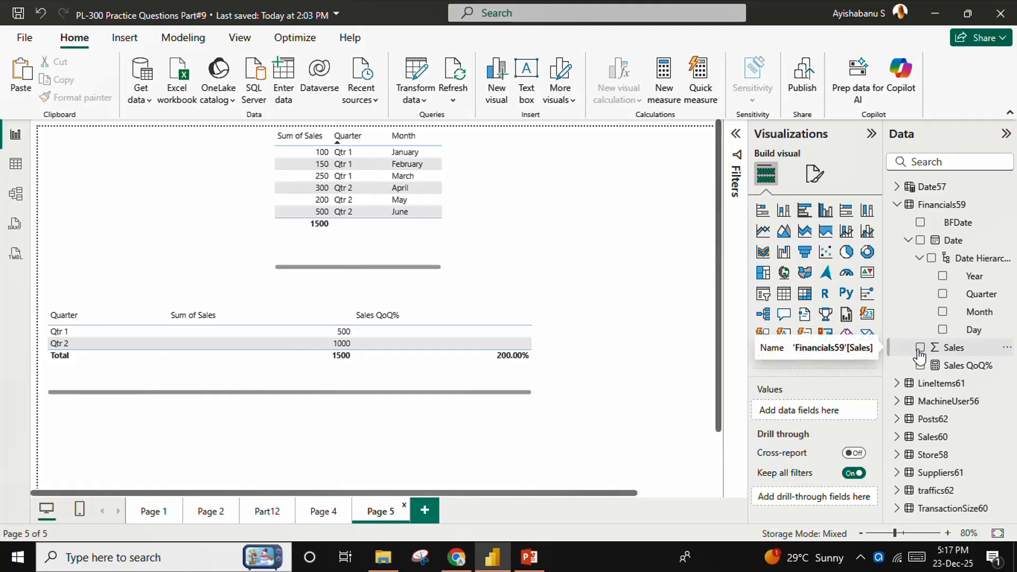
key("alt+Tab")
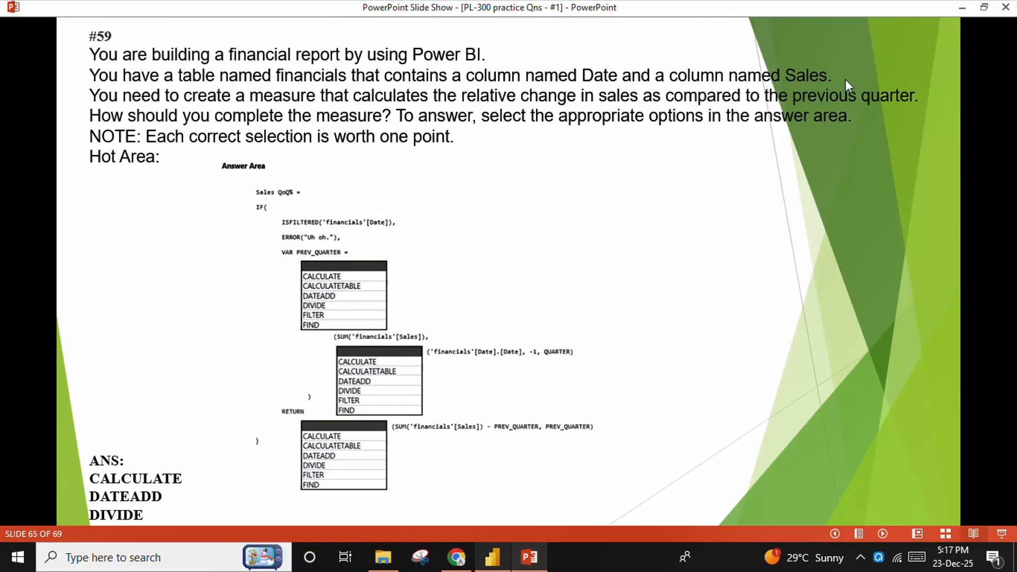
key("alt+Tab")
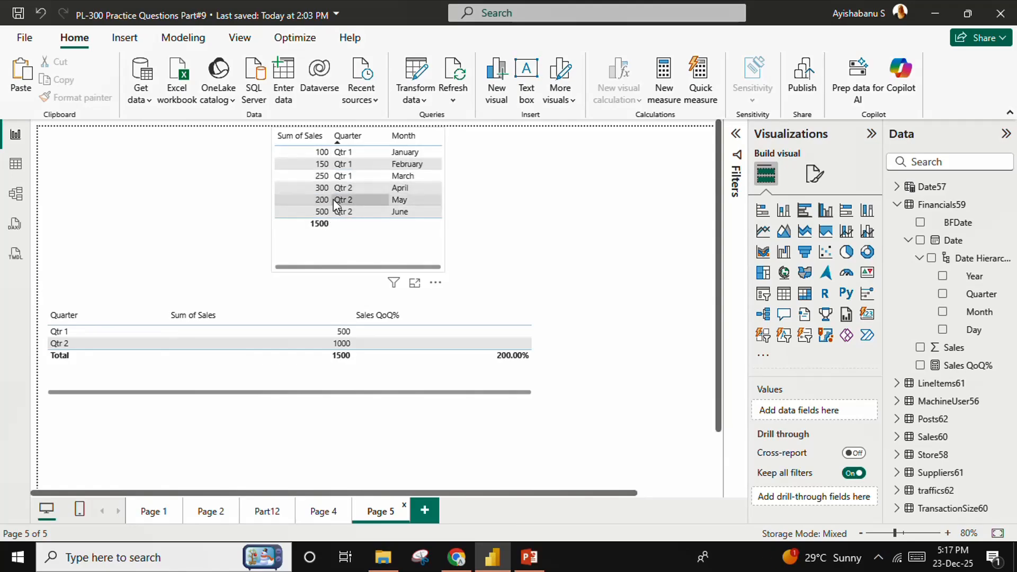
- Open the Sales QoQ% measure's formula and examine its ERROR branch, PREV_QUARTER variable and DATEADD call
left_click(251, 377)
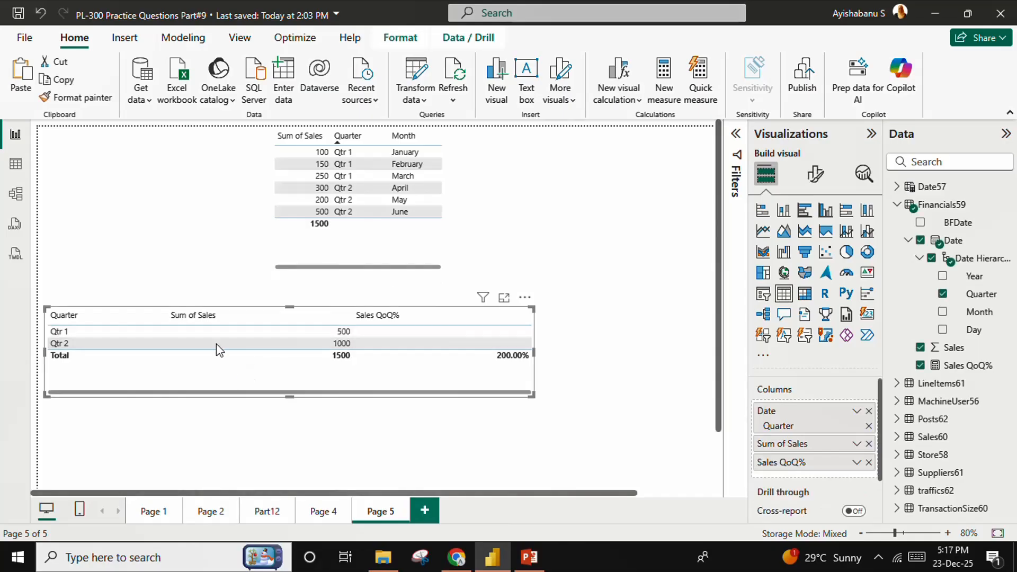
left_click(966, 365)
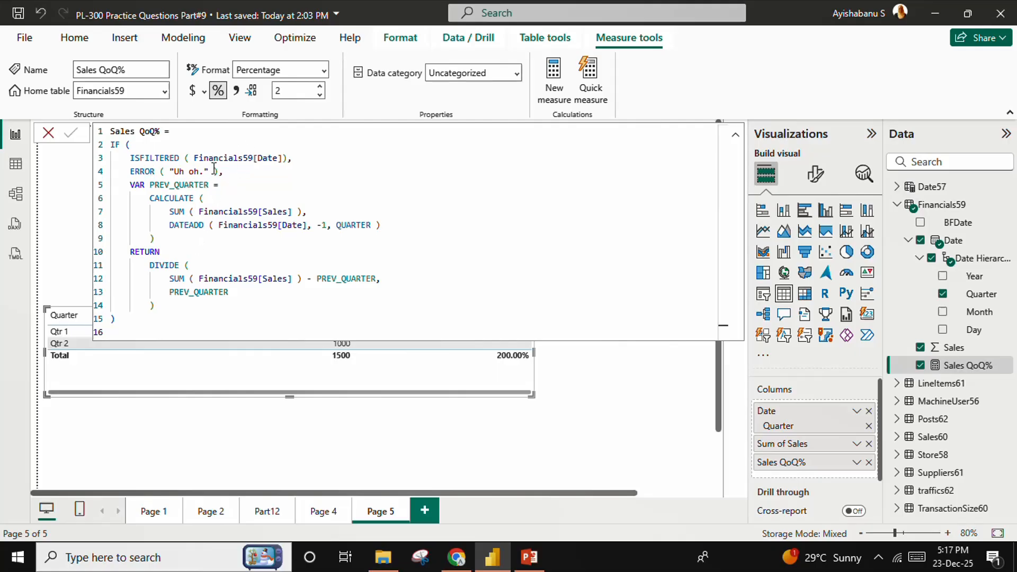
left_click_drag(132, 172, 264, 173)
left_click(264, 173)
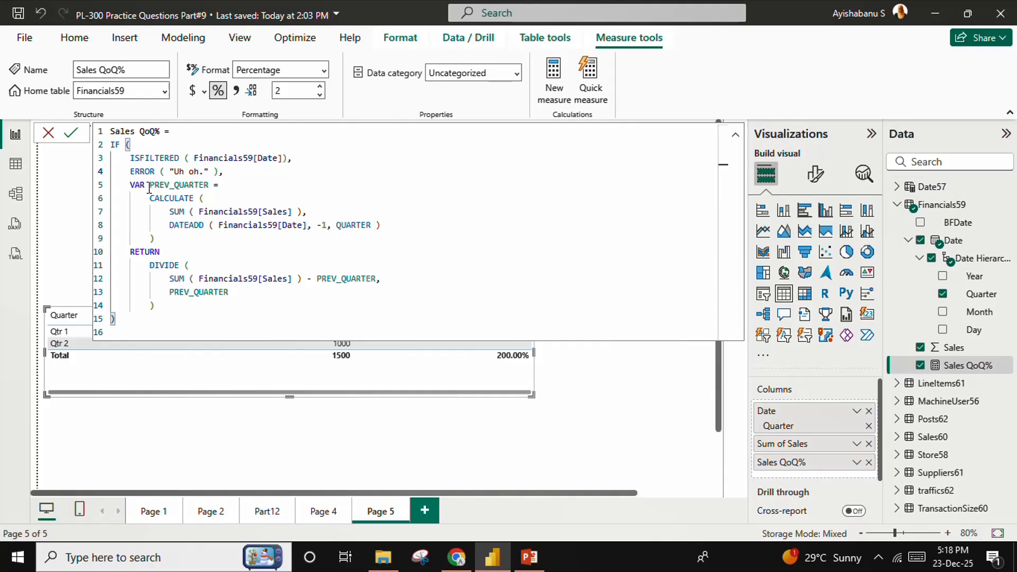
left_click_drag(218, 184, 120, 186)
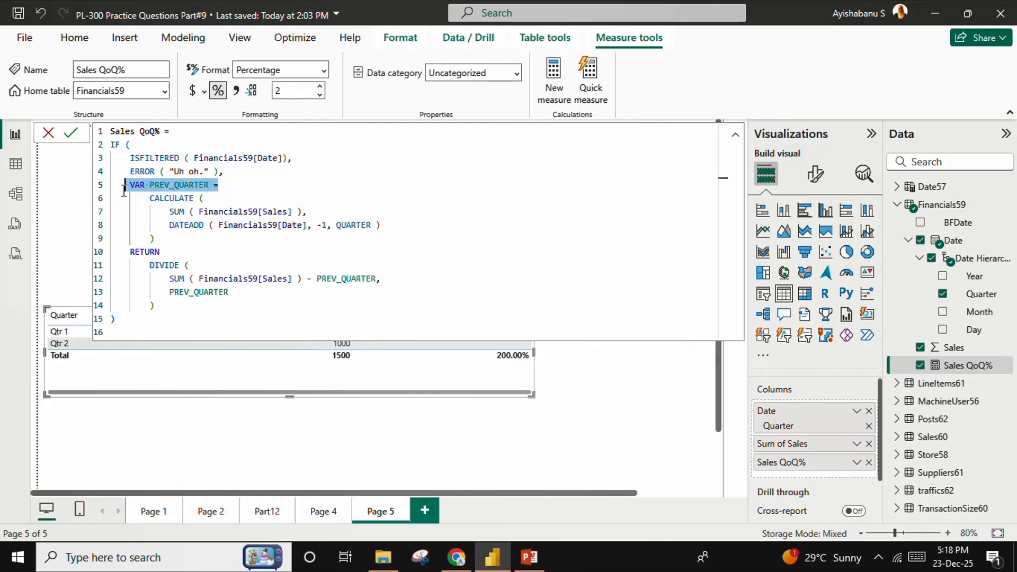
left_click(211, 225)
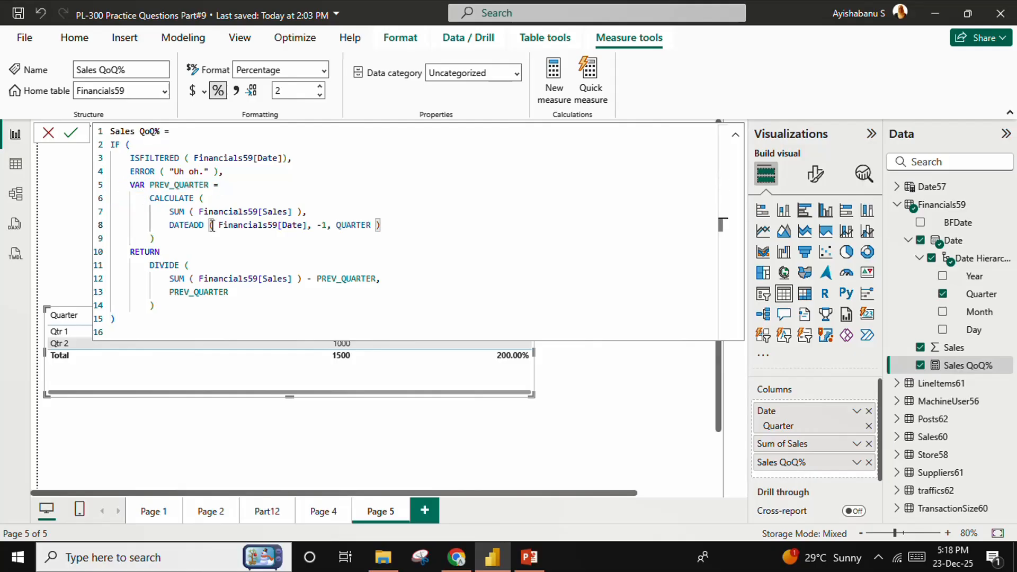
- Study the worked Sales QoQ% calculation in the PowerPoint slide show, and close the measure's formula in Power BI Desktop without changes
left_click(539, 564)
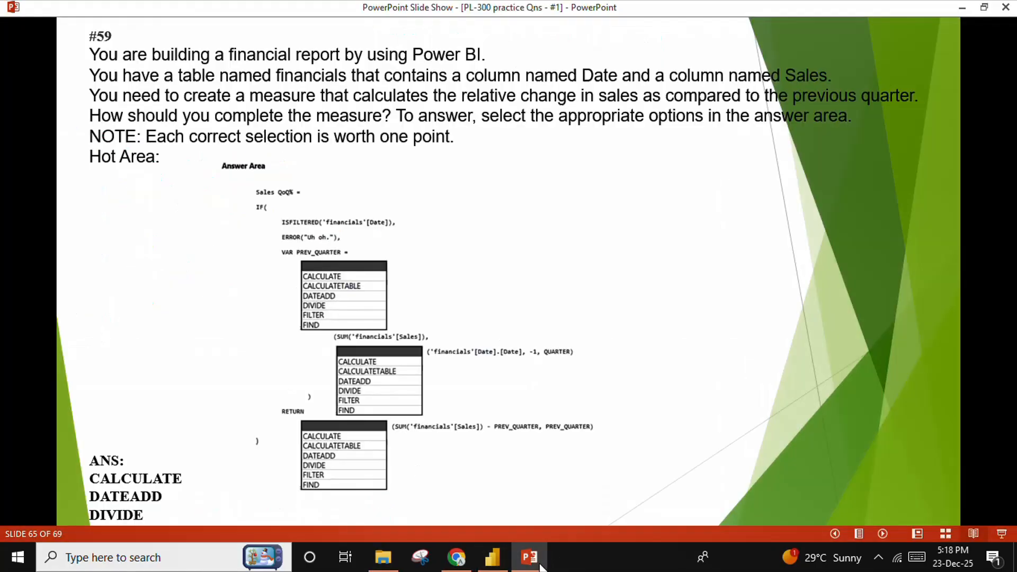
left_click(374, 440)
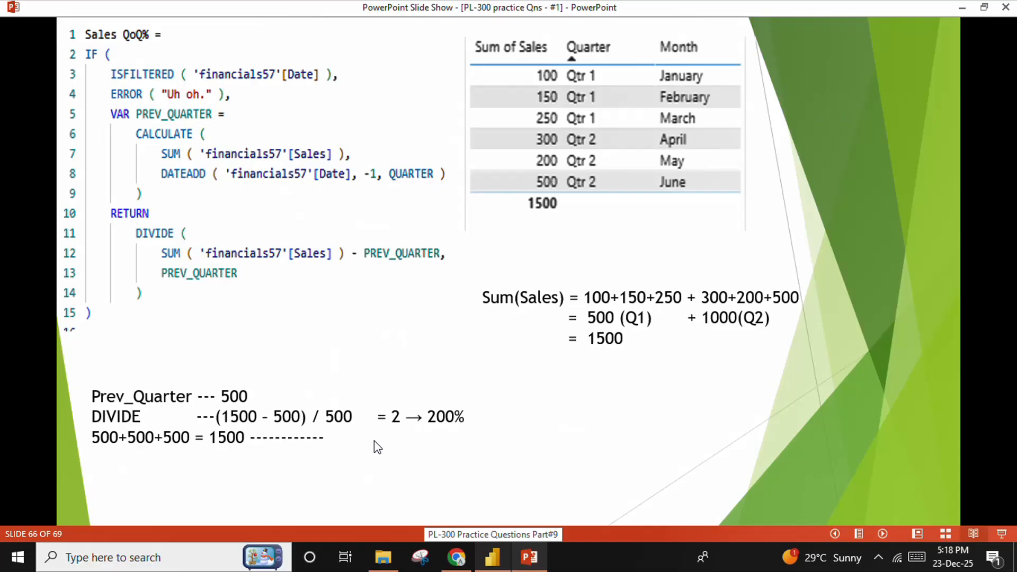
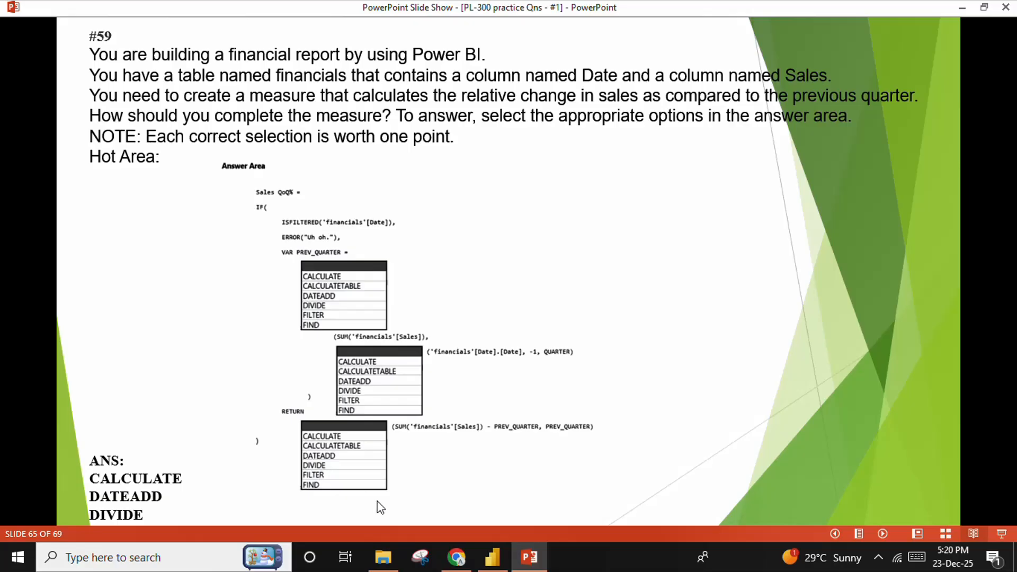
key("Right")
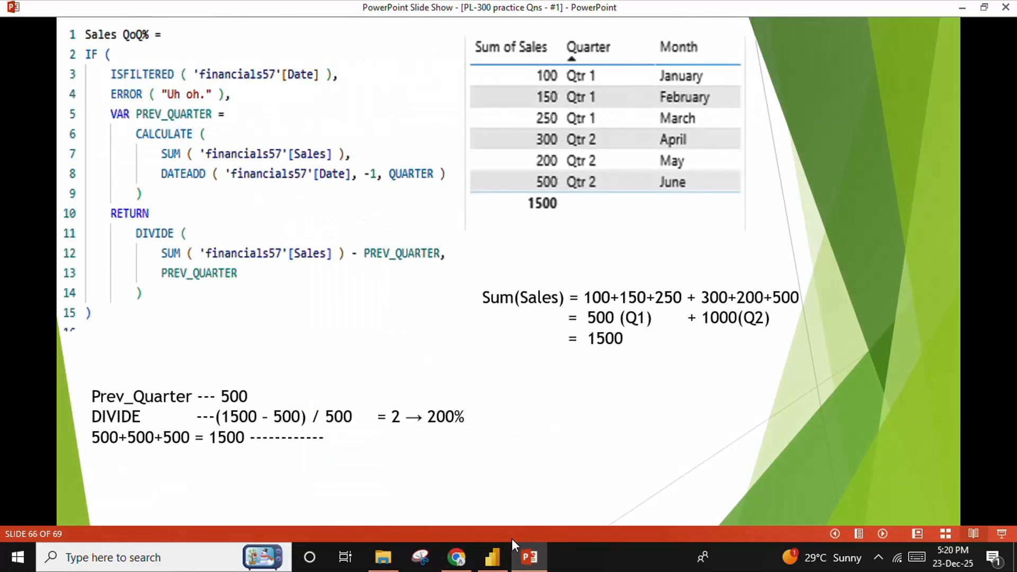
left_click(492, 557)
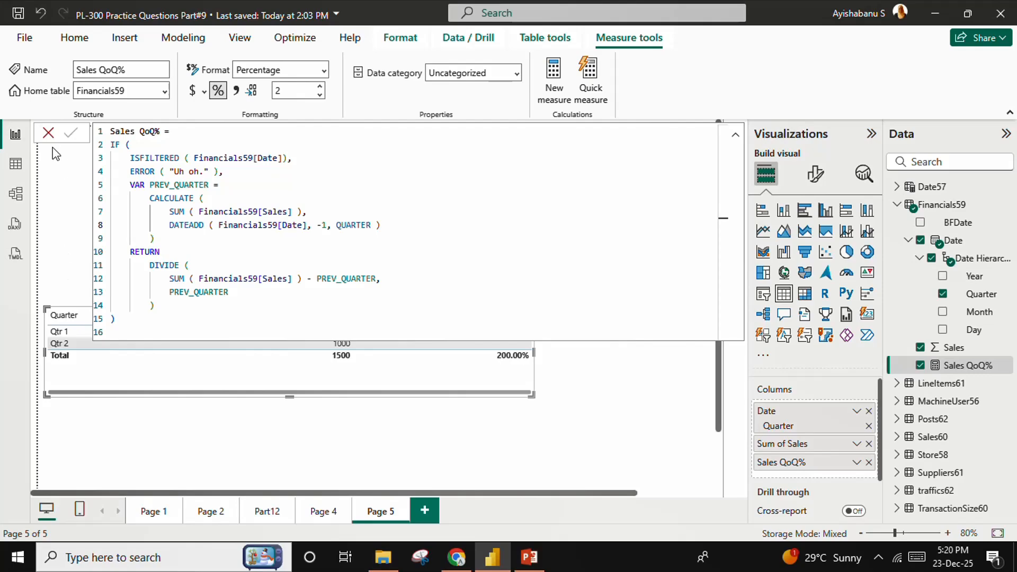
left_click(48, 132)
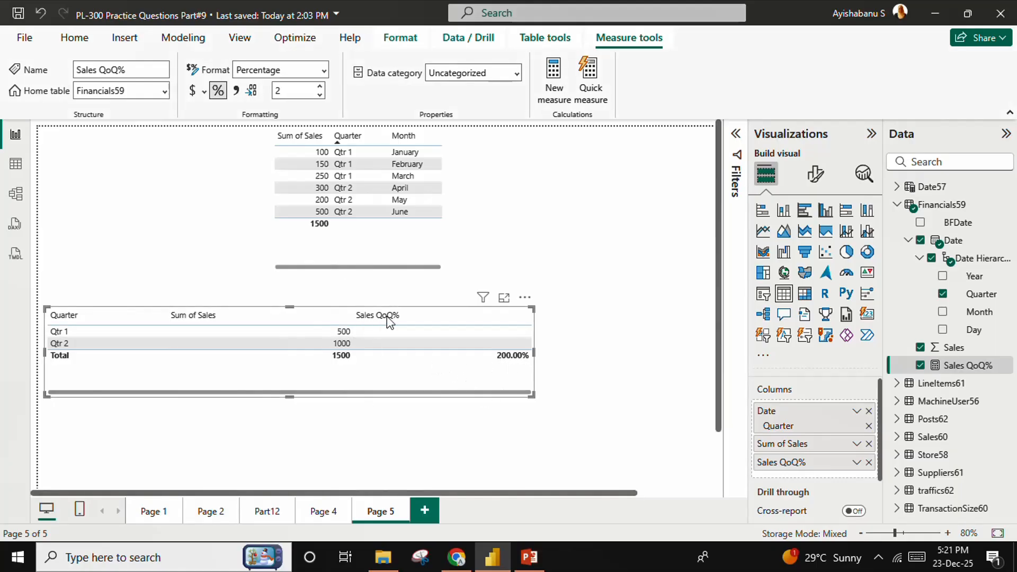
- Return to the PowerPoint slide show and read question #60 about classifying transactions by size
left_click(530, 558)
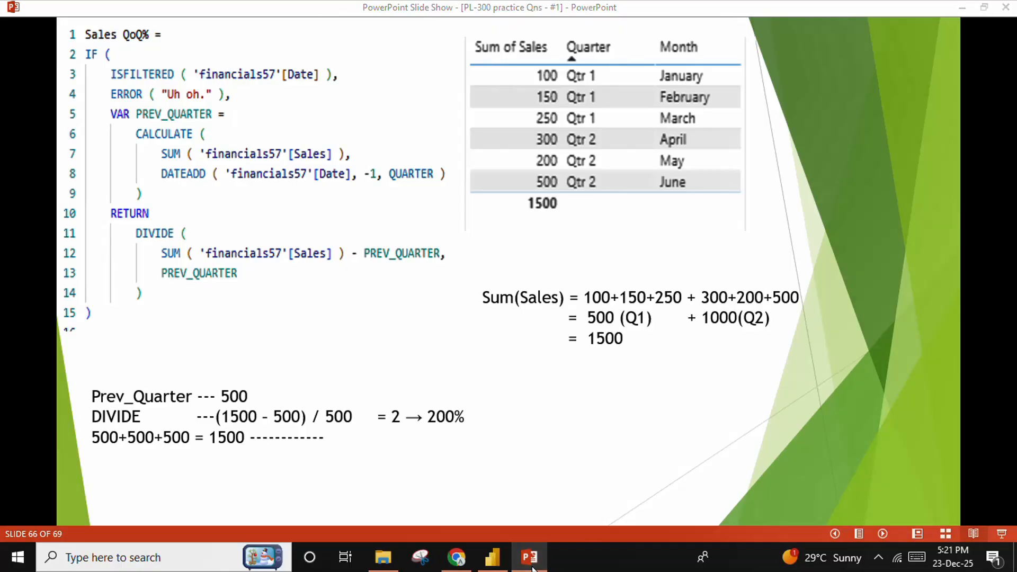
left_click(531, 562)
left_click(530, 558)
key("Left")
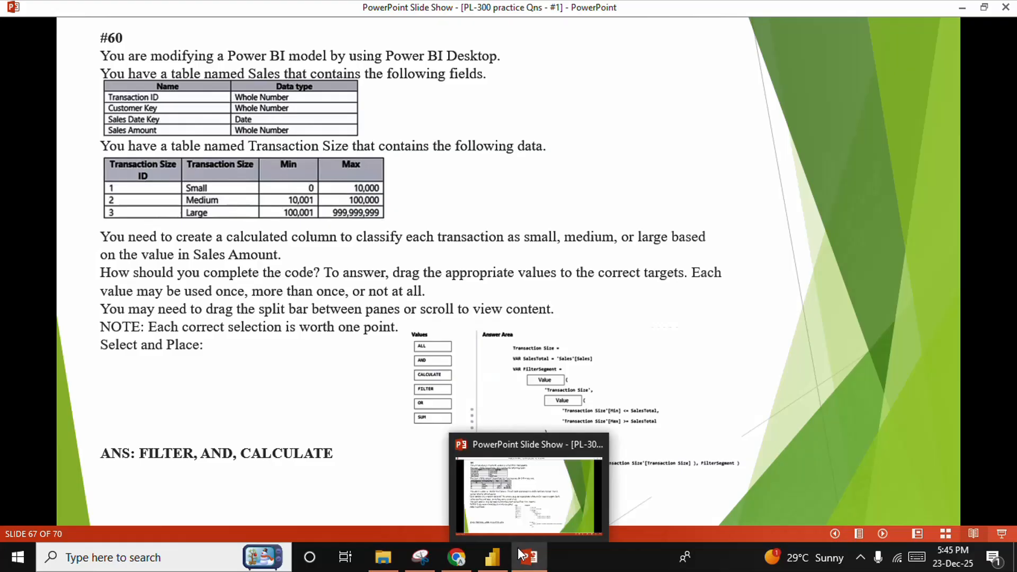
- Switch to Power BI Desktop and examine the SalesTotal and FilterSegment variables in the Transaction Size column's formula
left_click(492, 556)
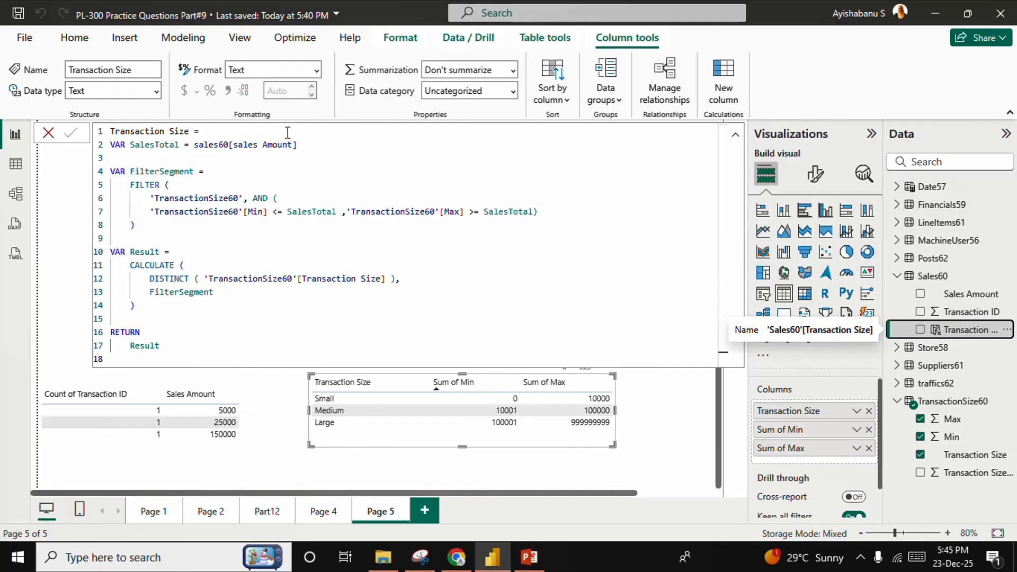
left_click_drag(301, 144, 93, 154)
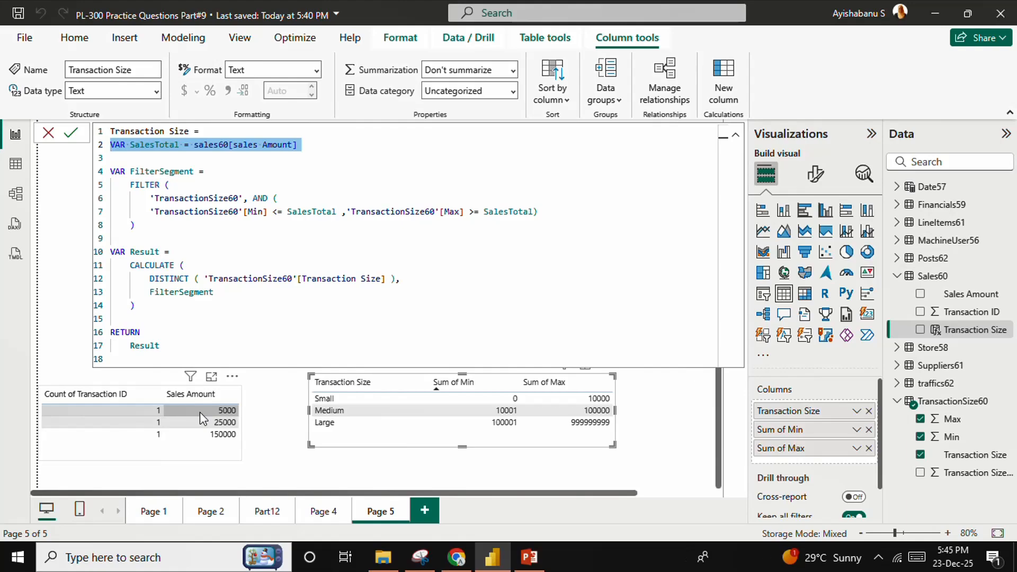
double_click(158, 144)
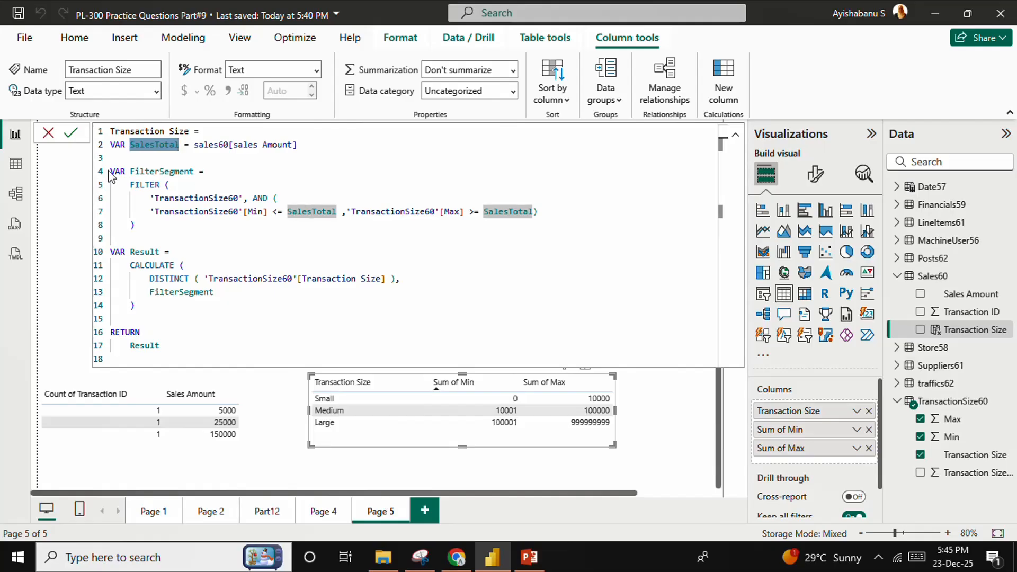
left_click_drag(110, 171, 159, 235)
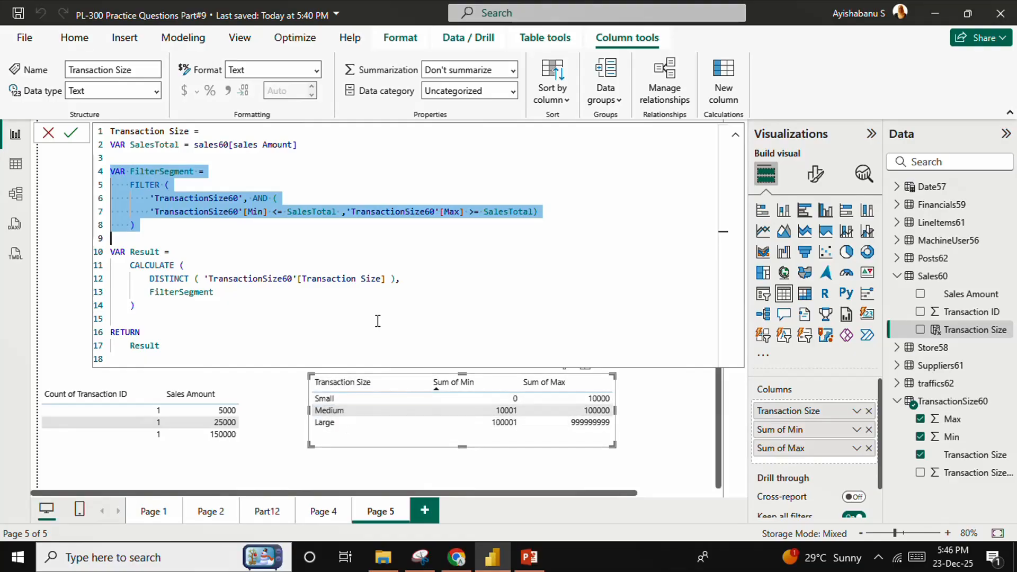
- Examine the FILTER over TransactionSize60 and its AND condition comparing Min and Max with SalesTotal in the Transaction Size formula
left_click(179, 197)
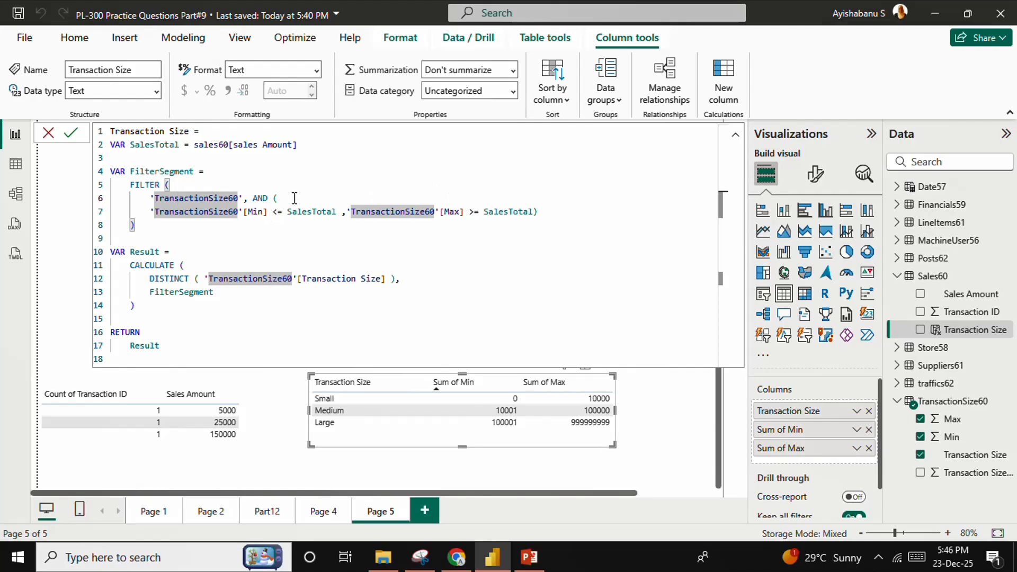
double_click(260, 197)
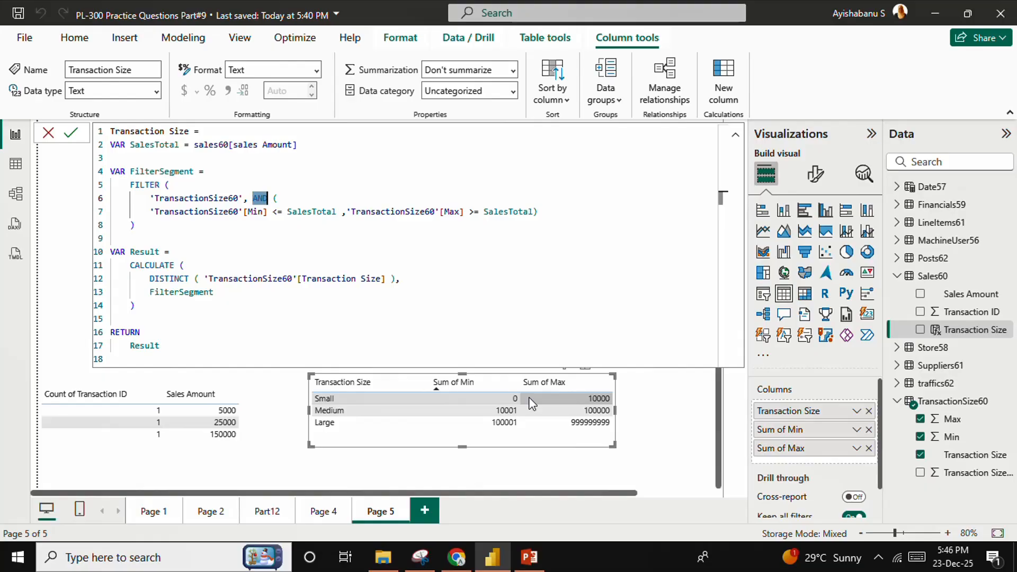
double_click(146, 184)
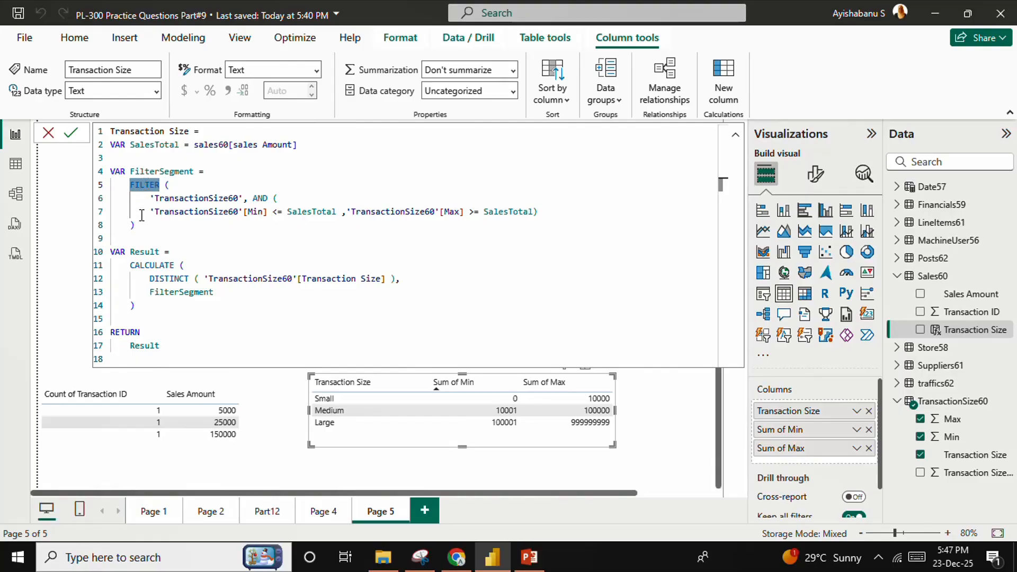
left_click_drag(150, 211, 509, 217)
double_click(144, 184)
double_click(261, 198)
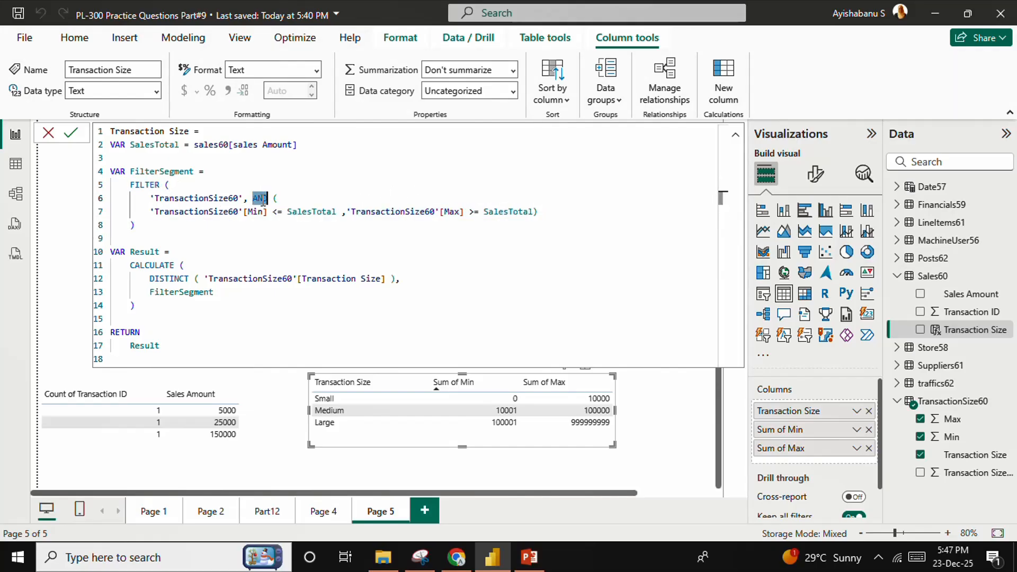
- Examine the Result variable in the Transaction Size formula, covering CALCULATE, DISTINCT and the reuse of FilterSegment
left_click_drag(111, 252, 157, 303)
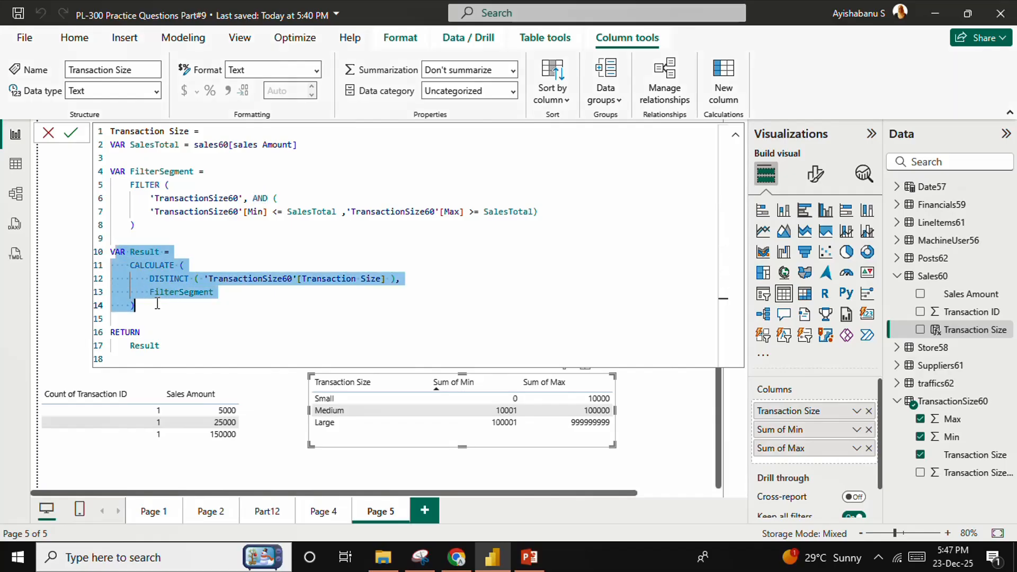
left_click(115, 252)
left_click_drag(115, 252, 153, 310)
left_click(213, 250)
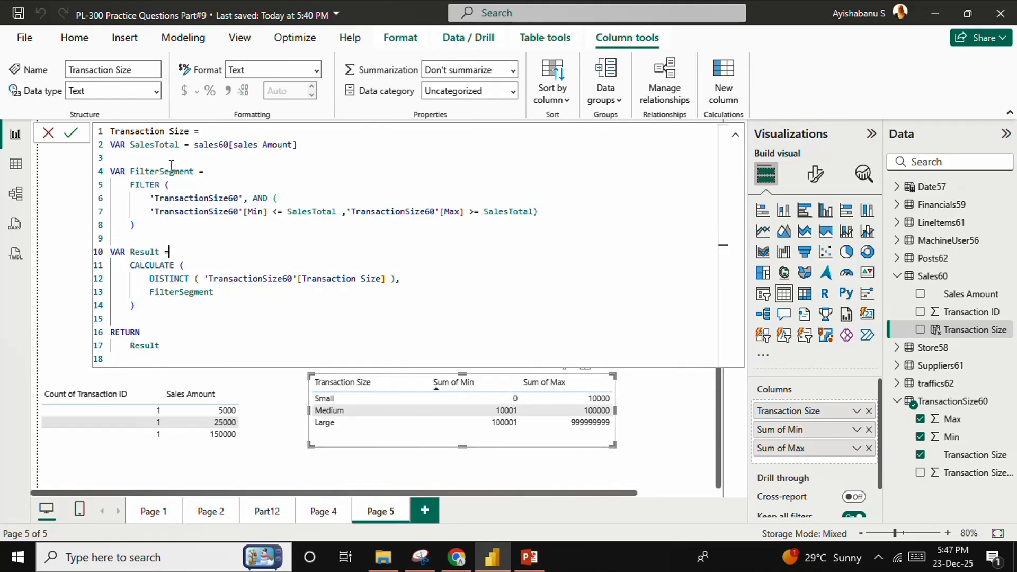
left_click(135, 172)
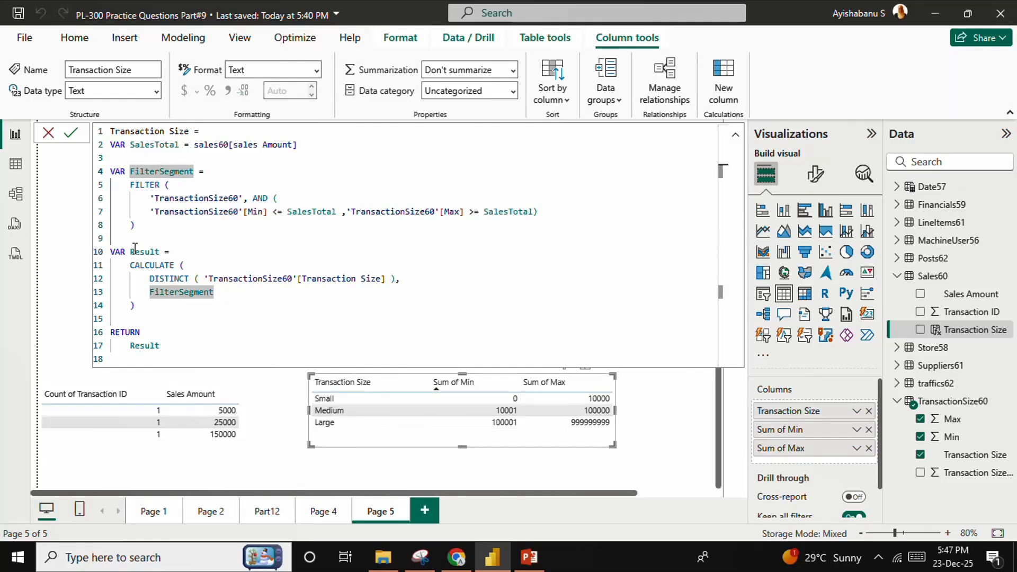
left_click(174, 315)
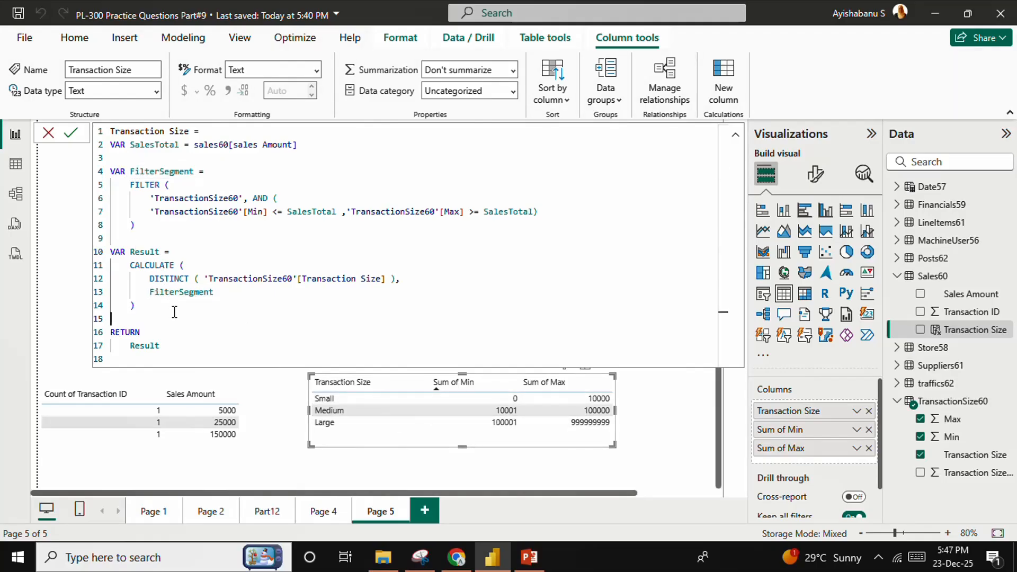
double_click(151, 266)
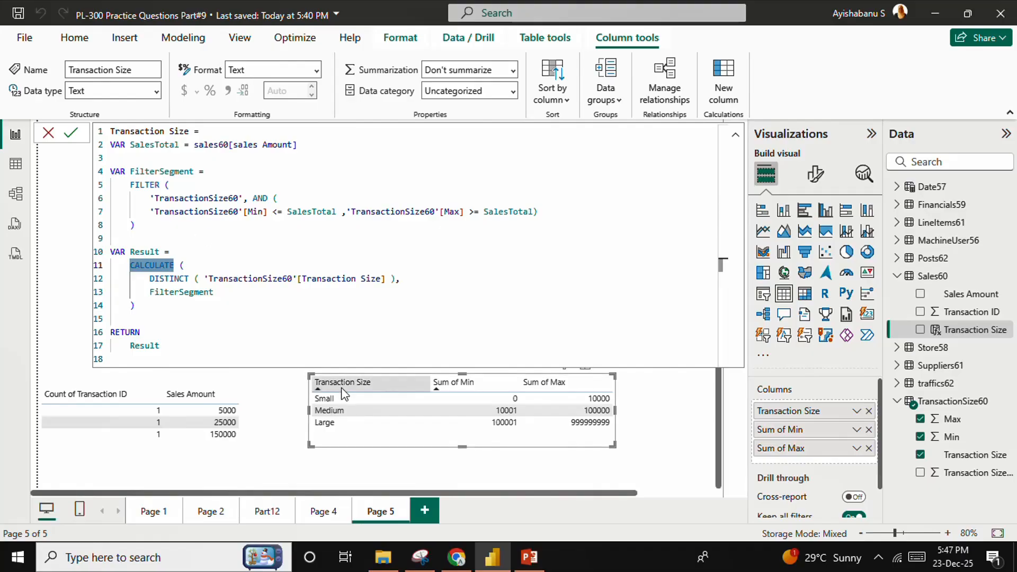
double_click(167, 279)
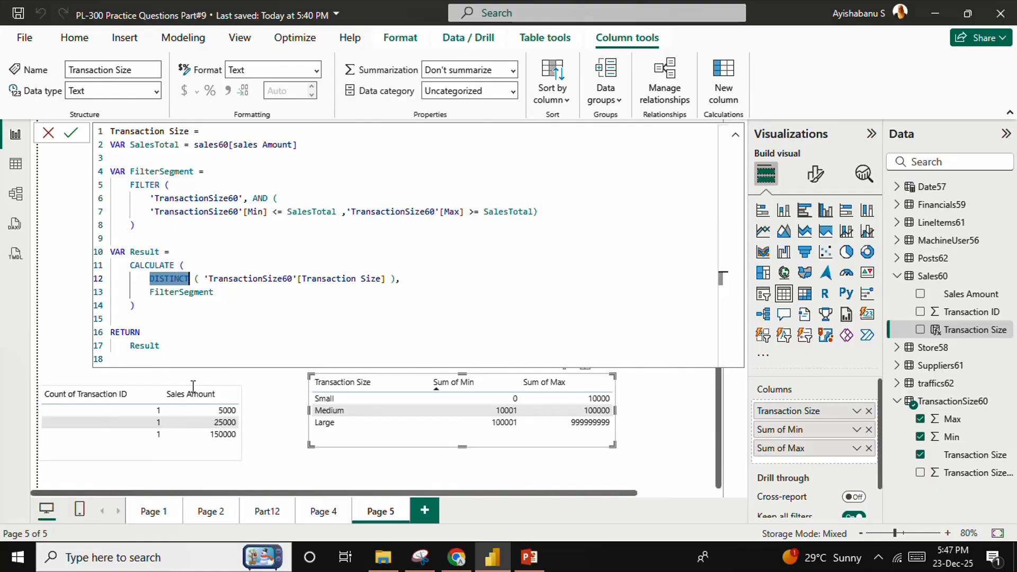
- Add the Transaction Size column from Sales60 to the table showing Count of Transaction ID and Sales Amount
left_click(183, 458)
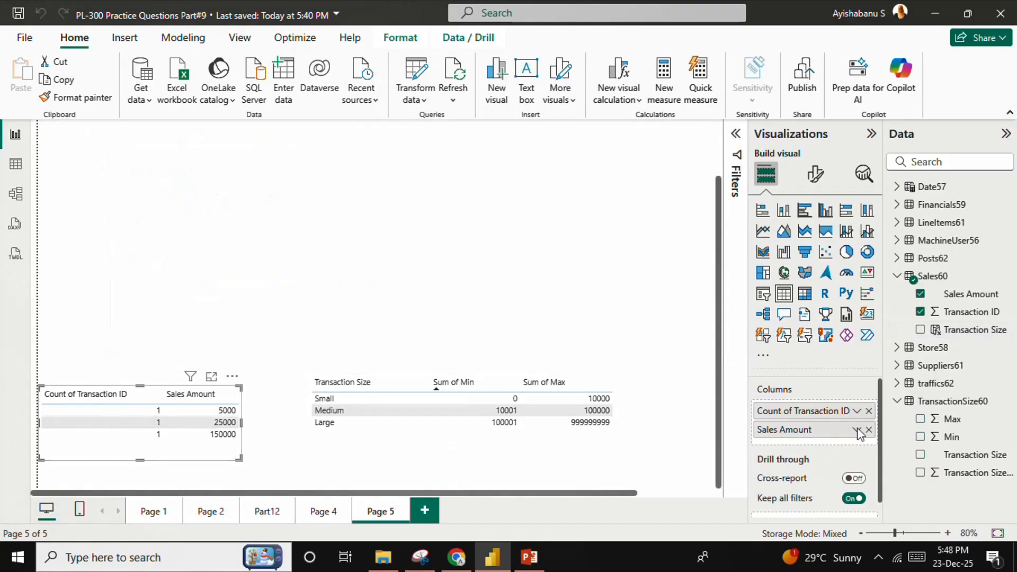
left_click(920, 330)
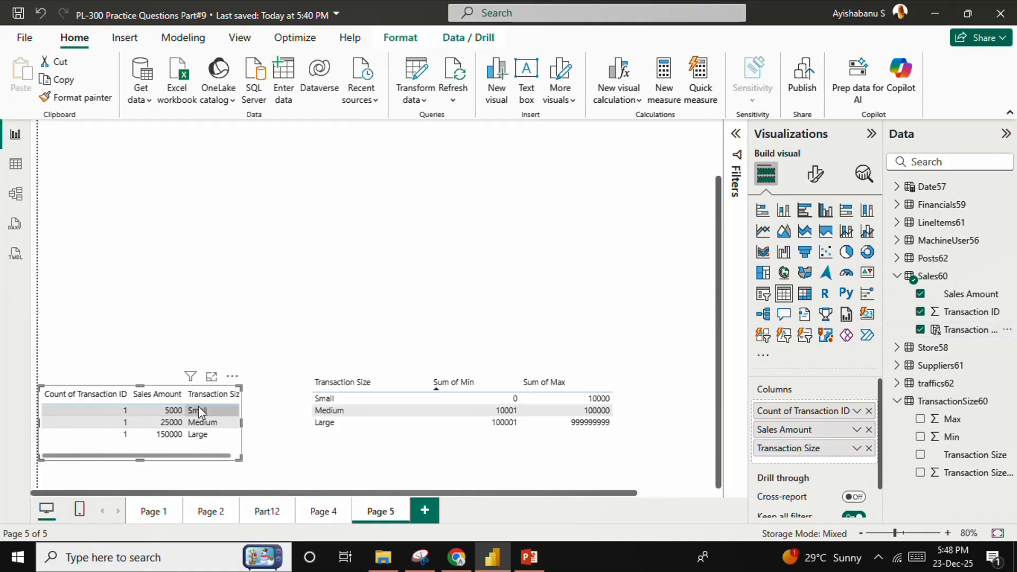
- Review the Transaction Size formula's FILTER, AND and CALCULATE functions against the table's Medium row, and switch back to PowerPoint
left_click(963, 329)
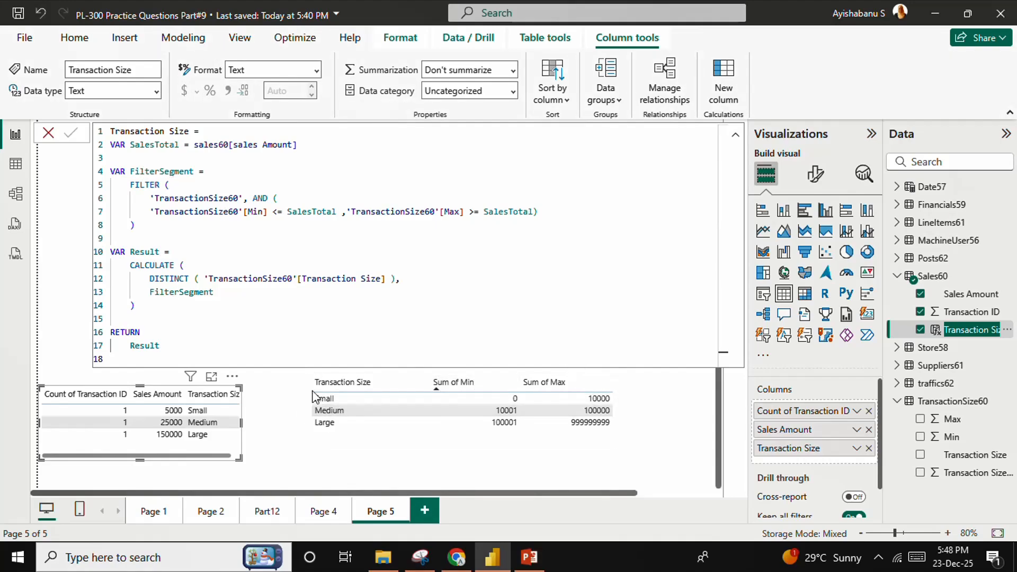
left_click(203, 422)
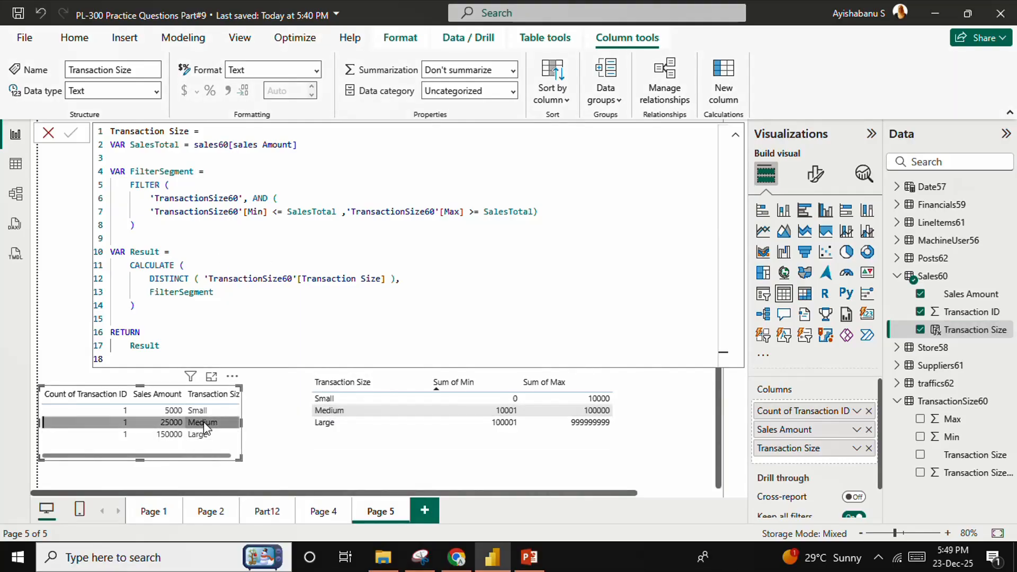
double_click(150, 189)
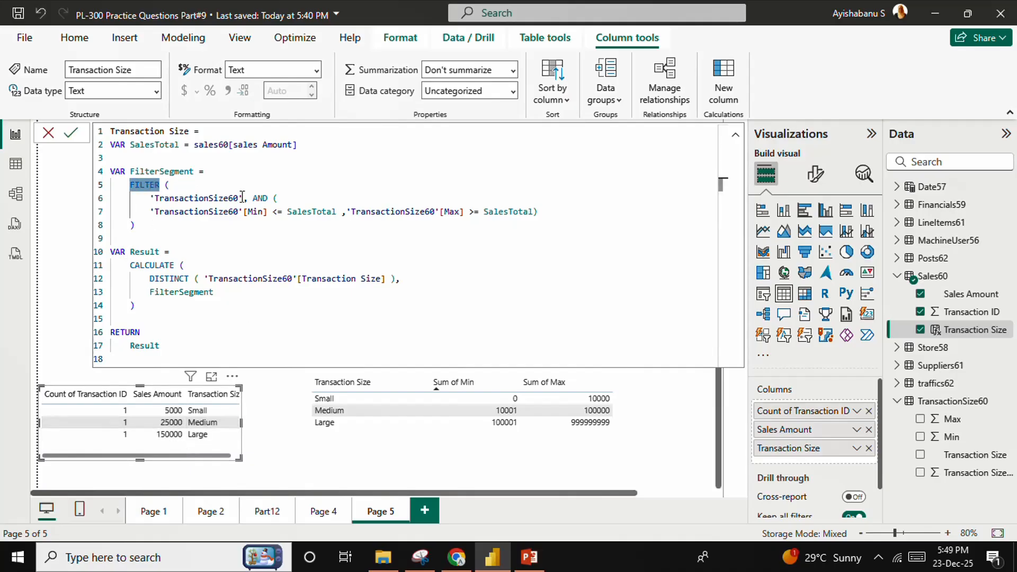
double_click(259, 198)
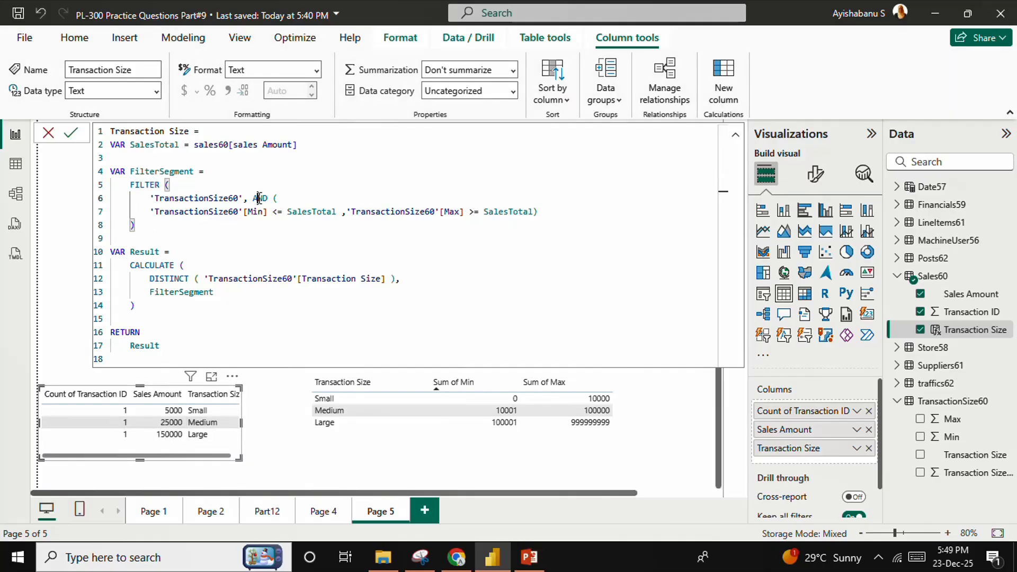
double_click(149, 265)
key("alt+Tab")
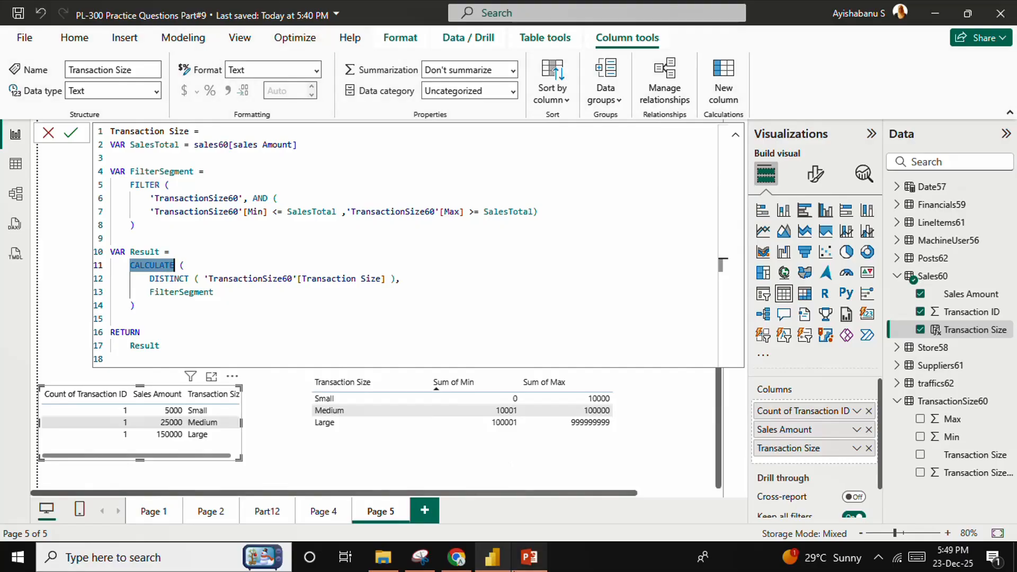